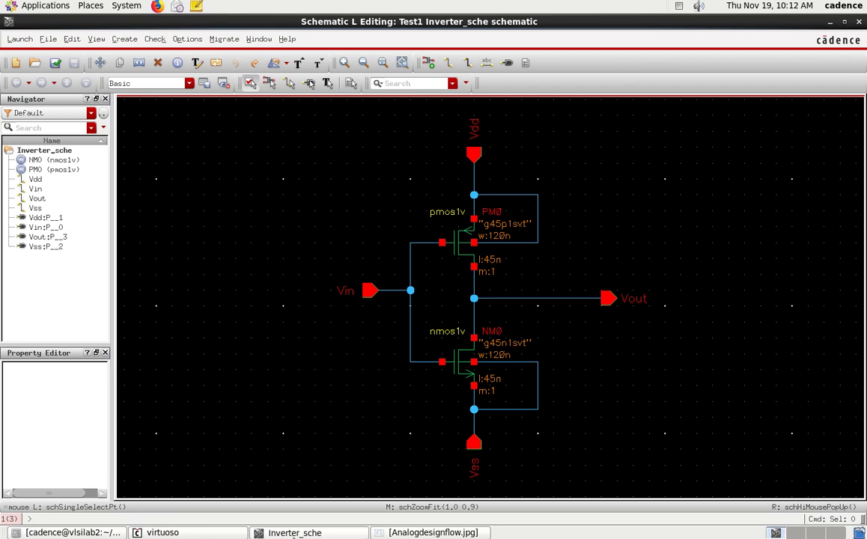
# Minimize the Inverter_sche Schematic Editing window to uncover the desktop
pyautogui.click(285, 533)
# View Analogdesignflow.jpg in the image viewer, then minimize it and restore the Inverter_sche schematic
pyautogui.doubleClick(140, 256)
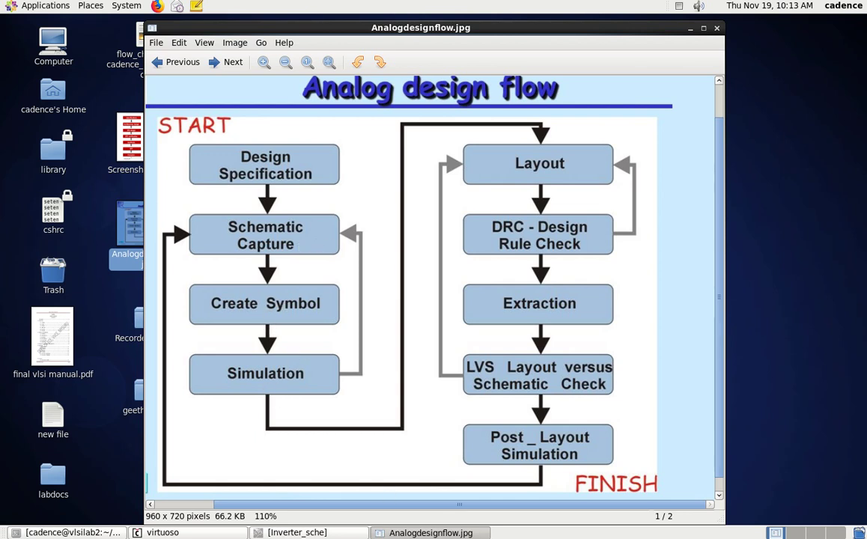
pyautogui.click(431, 532)
pyautogui.click(329, 532)
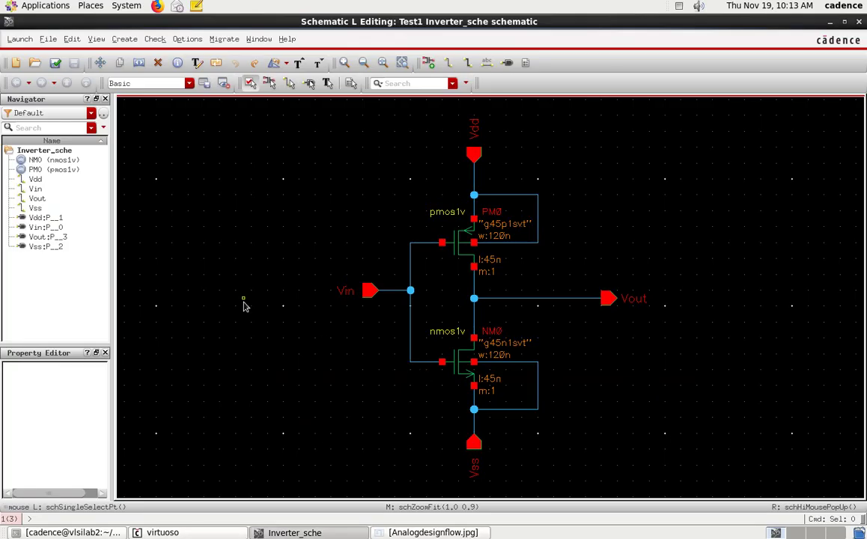
# Start a symbol view of Test1 Inverter_sche using Create > Cellview > From Cellview
pyautogui.click(101, 63)
pyautogui.click(125, 39)
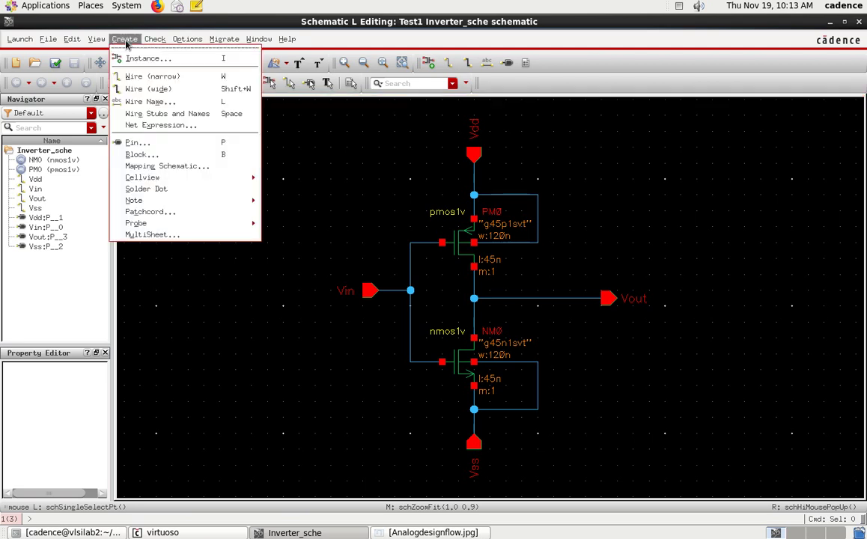
pyautogui.moveTo(178, 183)
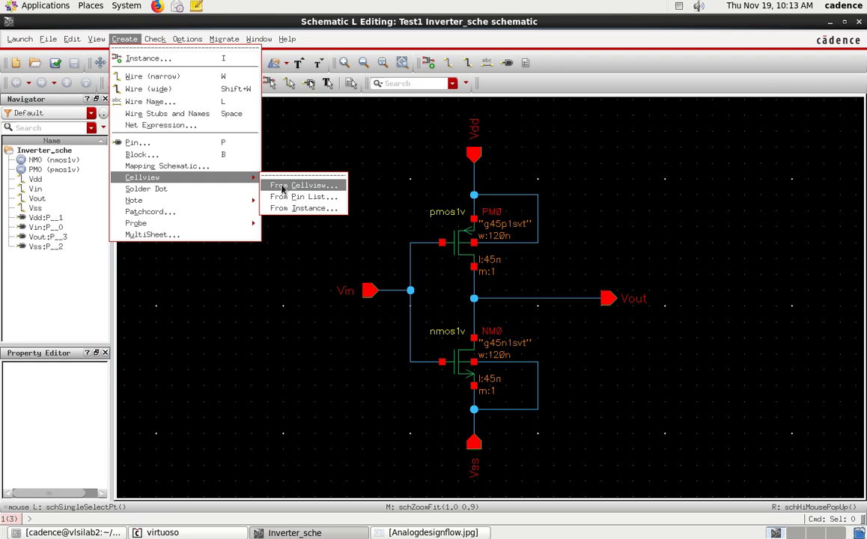
pyautogui.click(282, 186)
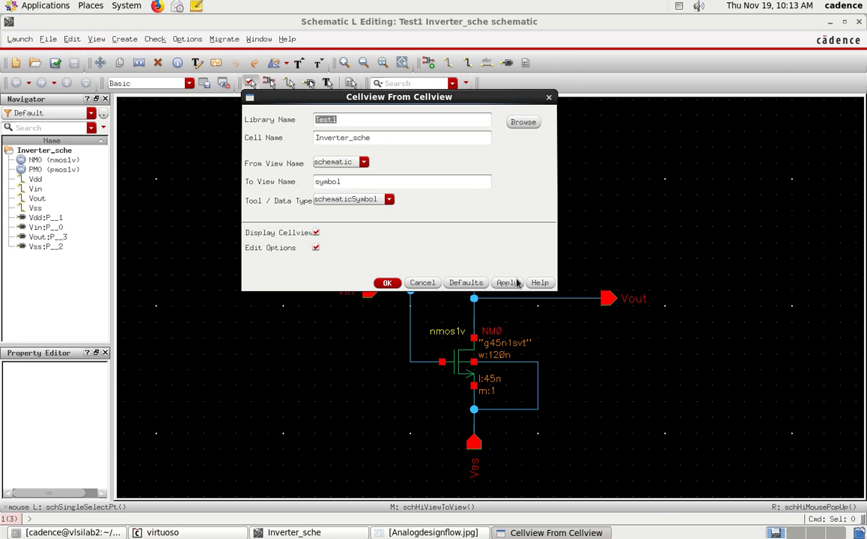
# Confirm and replace the existing Inverter_sche symbol, then move Symbol Generation Options to the right
pyautogui.click(388, 286)
pyautogui.click(386, 283)
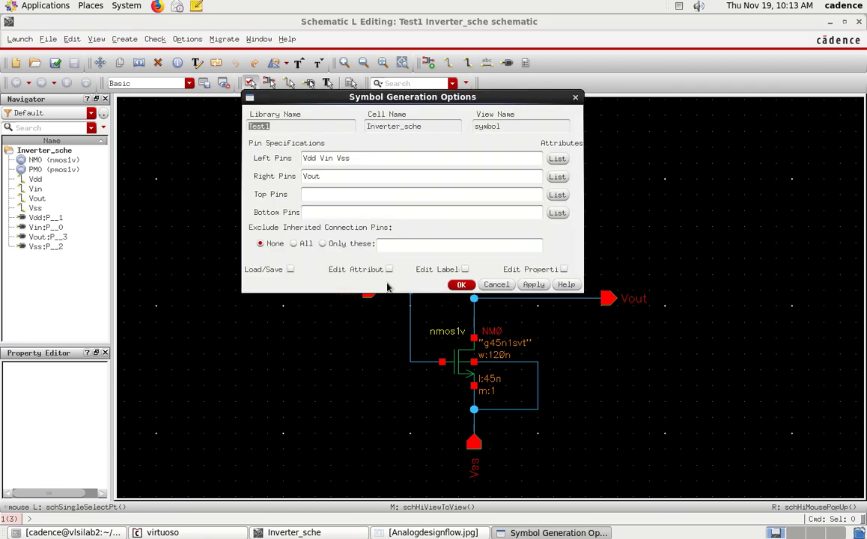
pyautogui.moveTo(352, 101); pyautogui.dragTo(357, 128)
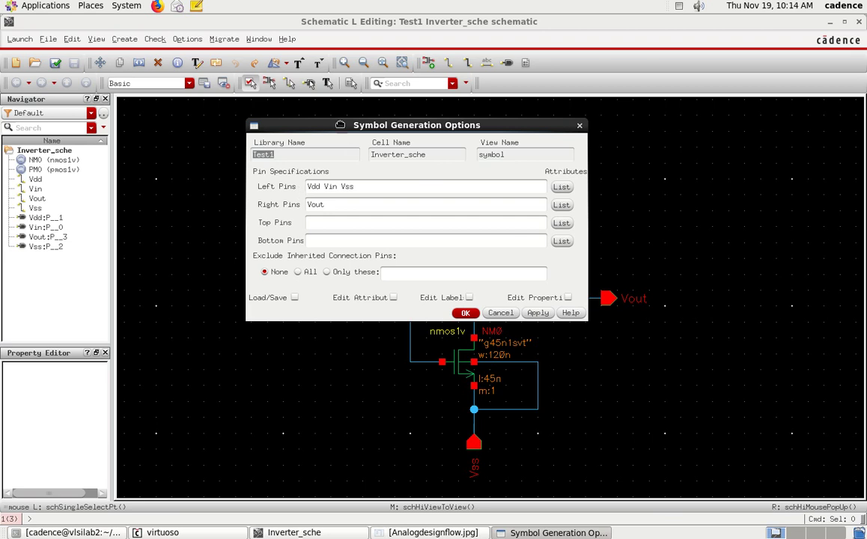
pyautogui.moveTo(310, 121); pyautogui.dragTo(70, 207)
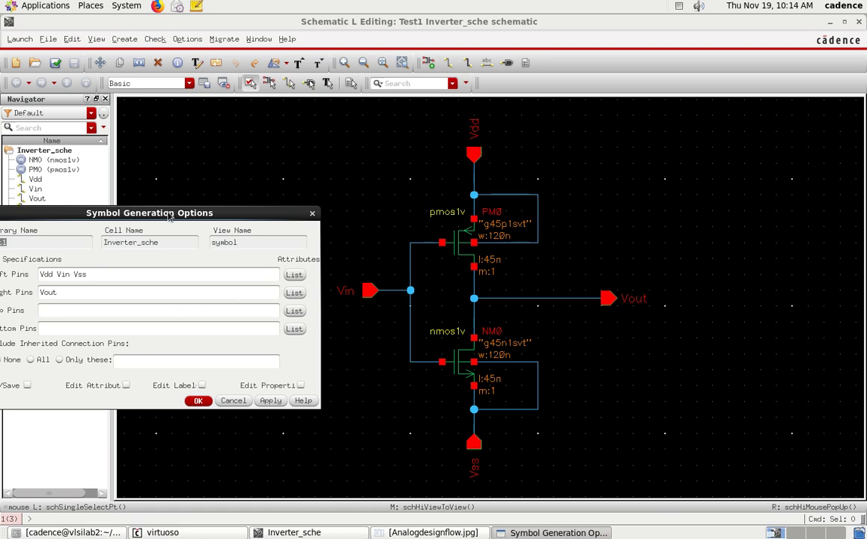
pyautogui.moveTo(144, 212); pyautogui.dragTo(482, 159)
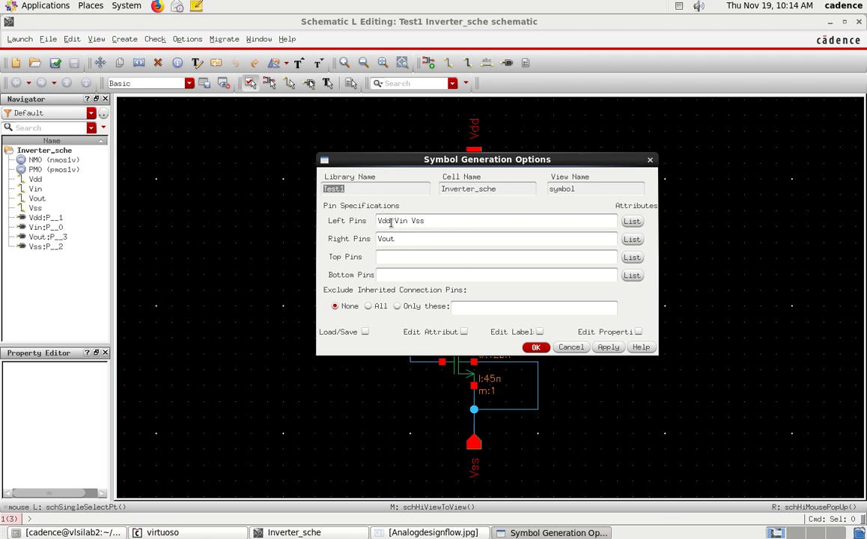
pyautogui.moveTo(388, 156); pyautogui.dragTo(48, 197)
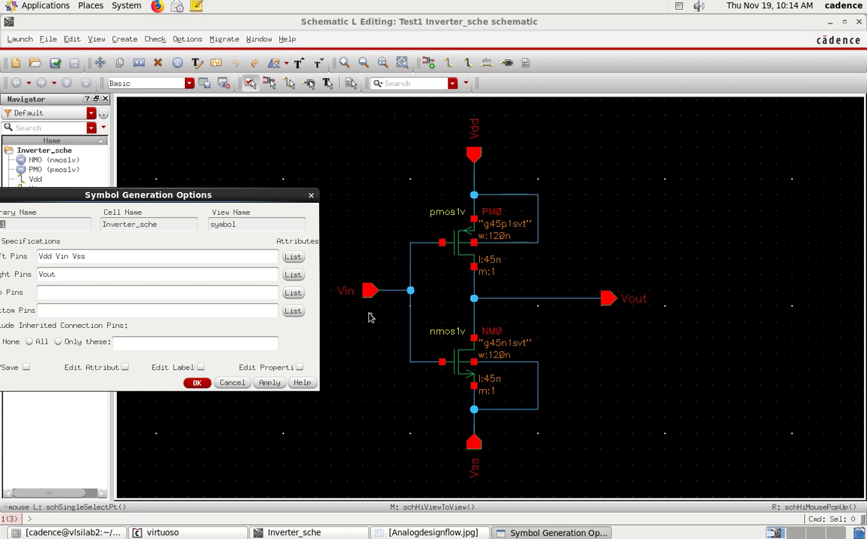
pyautogui.moveTo(196, 193); pyautogui.dragTo(646, 187)
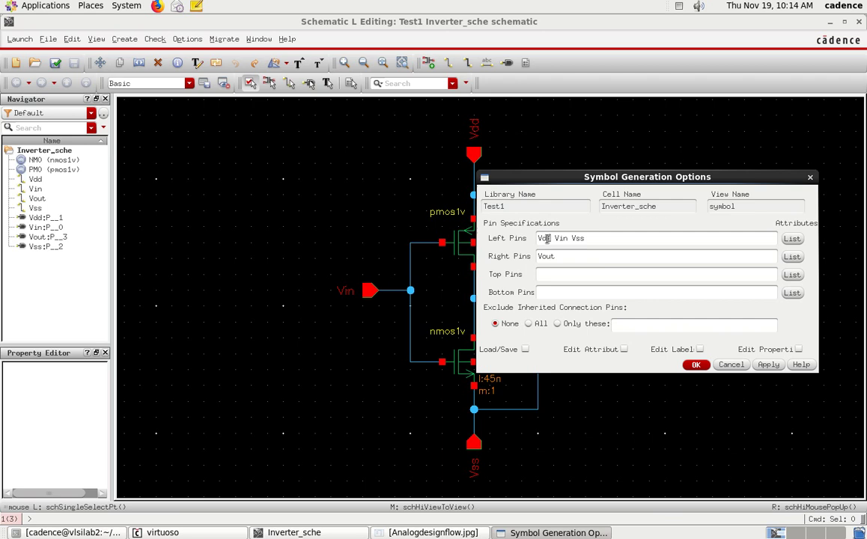
# Move Vdd from Left Pins to Top Pins and Vss to Bottom Pins, keeping Vin left, Vout right
pyautogui.doubleClick(546, 239)
pyautogui.press('BackSpace')
pyautogui.click(546, 276)
pyautogui.write('Vdd')
pyautogui.doubleClick(564, 238)
pyautogui.press('BackSpace')
pyautogui.click(586, 290)
pyautogui.write('Vss')
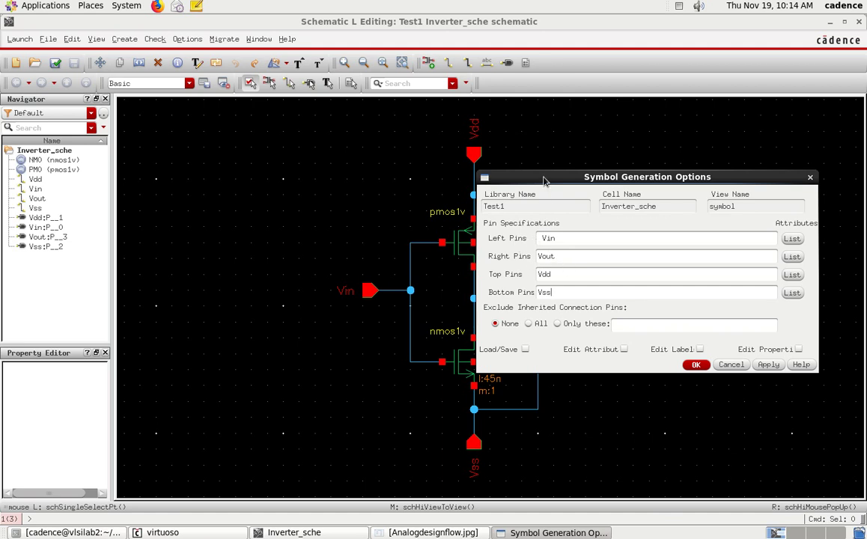
pyautogui.moveTo(547, 179); pyautogui.dragTo(345, 149)
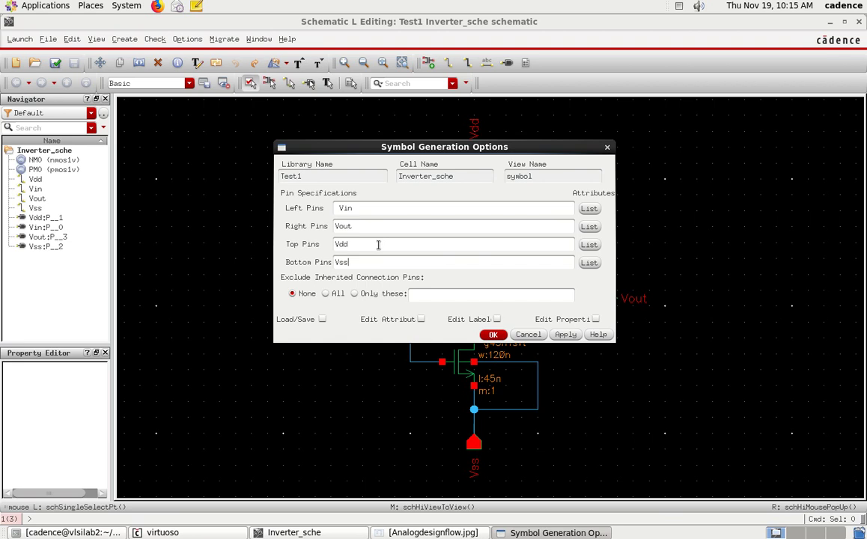
# Generate the symbol, accept overwriting the base cell CDF, and maximize the symbol editor
pyautogui.click(493, 334)
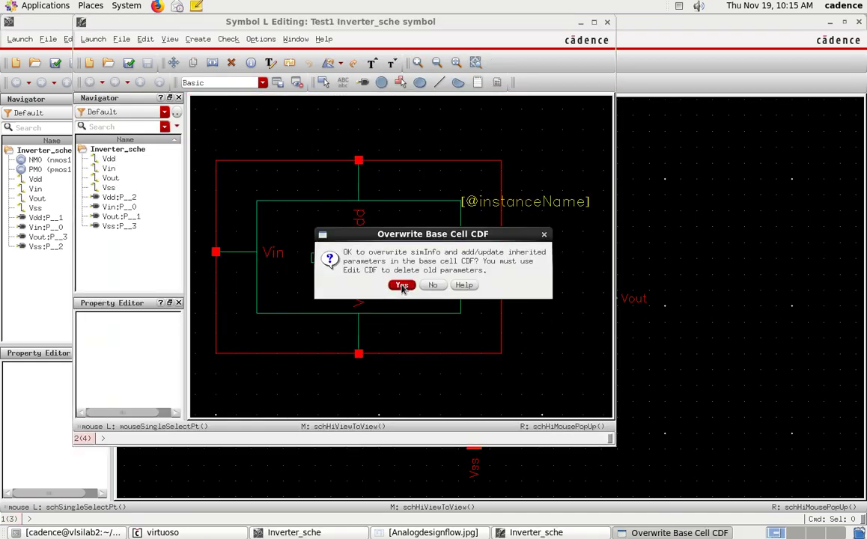
pyautogui.click(402, 286)
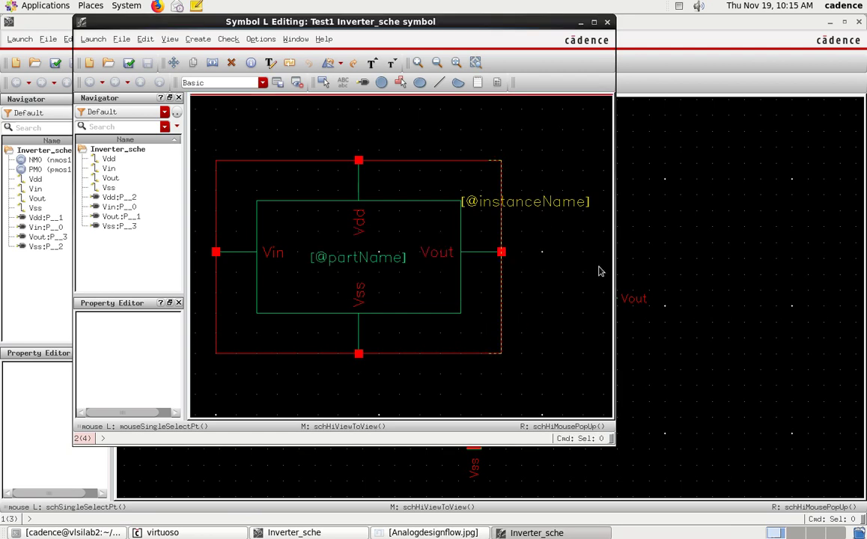
pyautogui.doubleClick(540, 21)
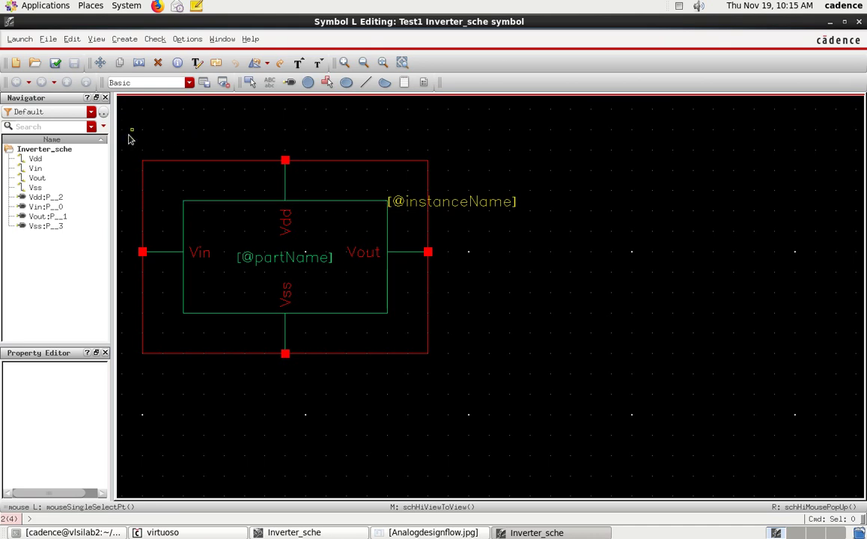
# Box-select every symbol object, move it toward the canvas centre, and clear the selection
pyautogui.moveTo(132, 130); pyautogui.dragTo(452, 389)
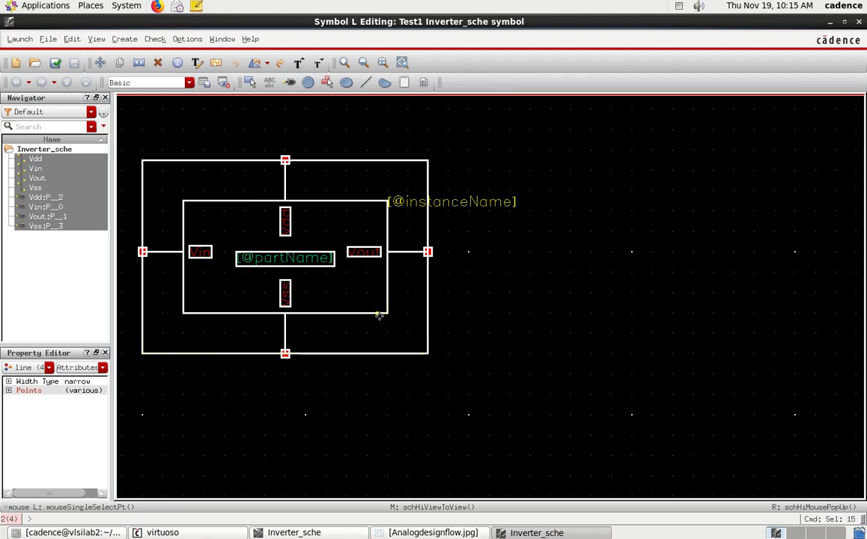
pyautogui.press('m')
pyautogui.click(491, 327)
pyautogui.click(755, 326)
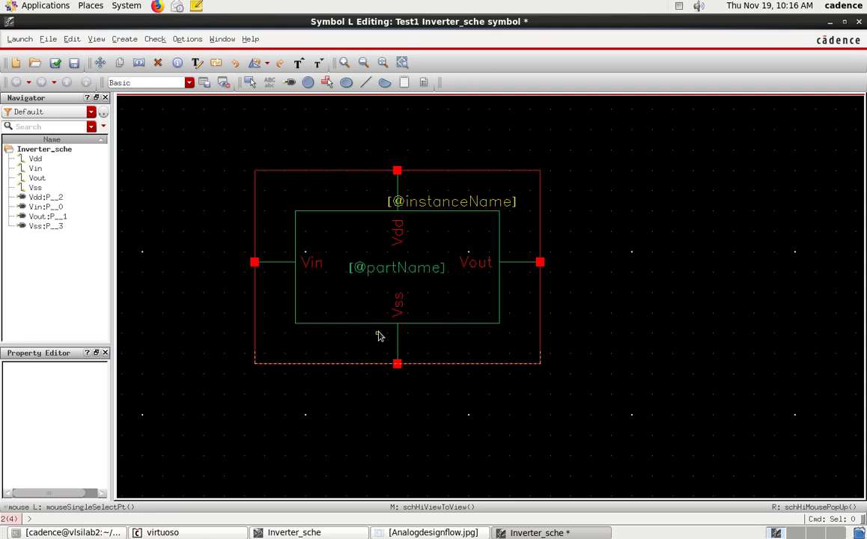
# Delete the green rectangular body of the symbol
pyautogui.click(354, 213)
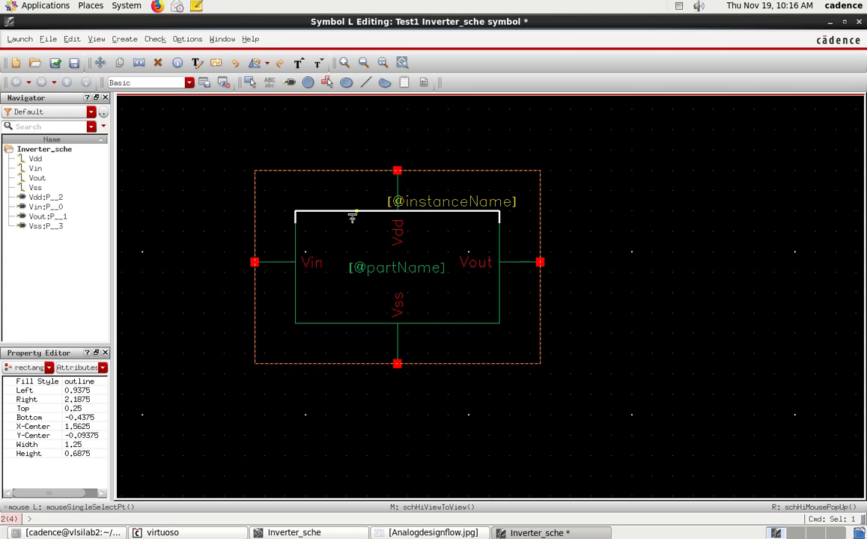
pyautogui.press('Delete')
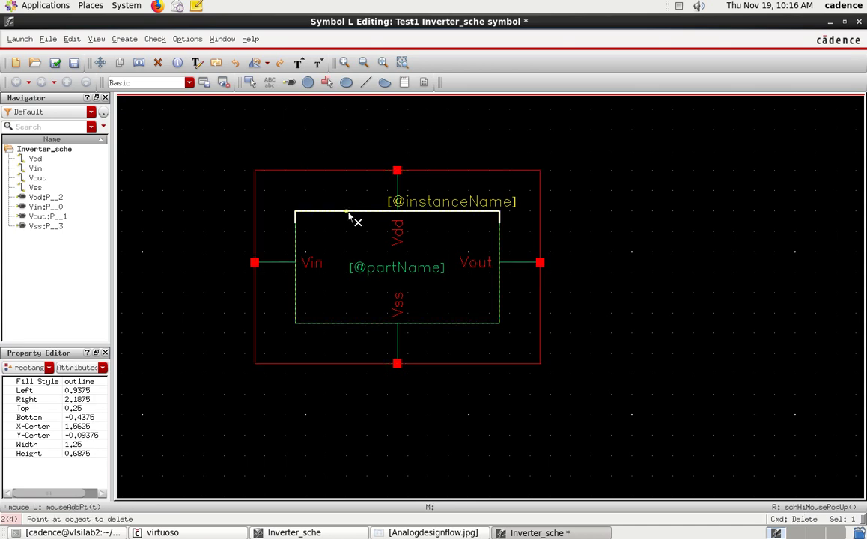
pyautogui.click(349, 214)
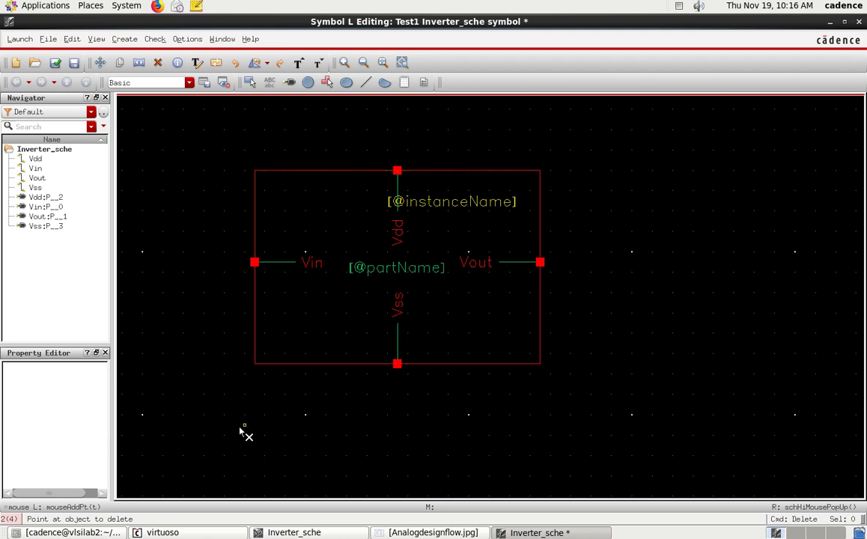
pyautogui.press('Escape')
# Draw a three-line triangle with a vertical left edge and its tip at Vout
pyautogui.click(125, 39)
pyautogui.moveTo(157, 60)
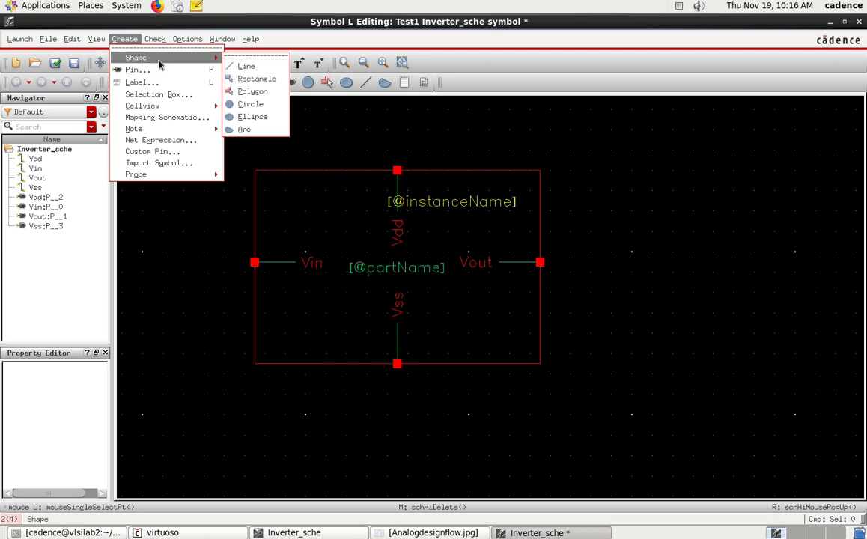
pyautogui.click(265, 67)
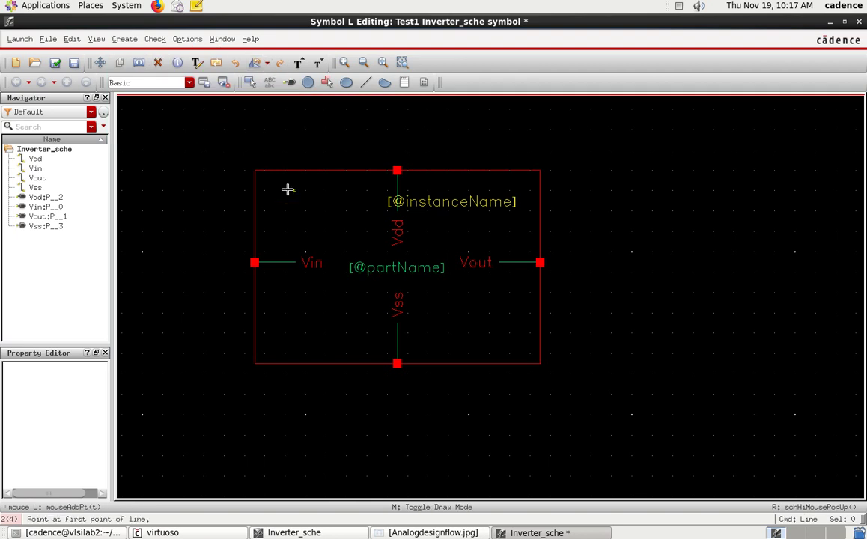
pyautogui.click(304, 190)
pyautogui.press('Escape')
pyautogui.click(125, 39)
pyautogui.moveTo(192, 58)
pyautogui.click(238, 60)
pyautogui.click(295, 192)
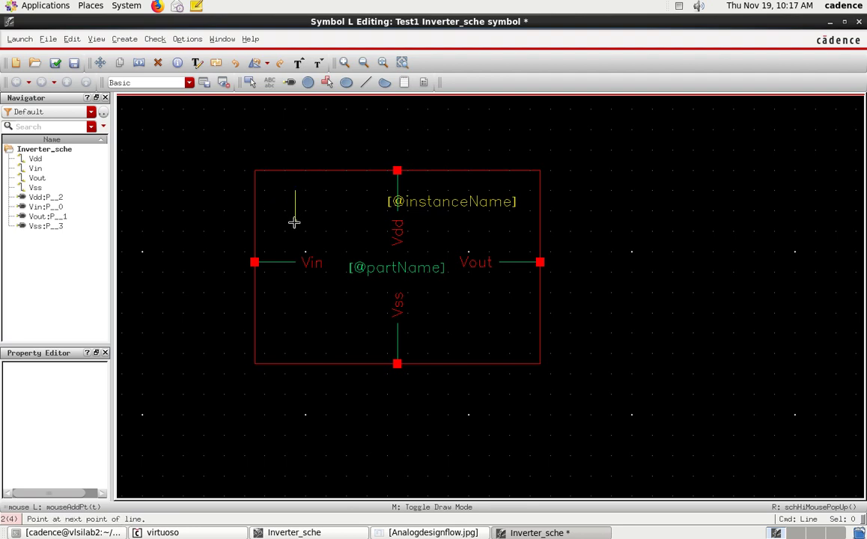
pyautogui.click(294, 343)
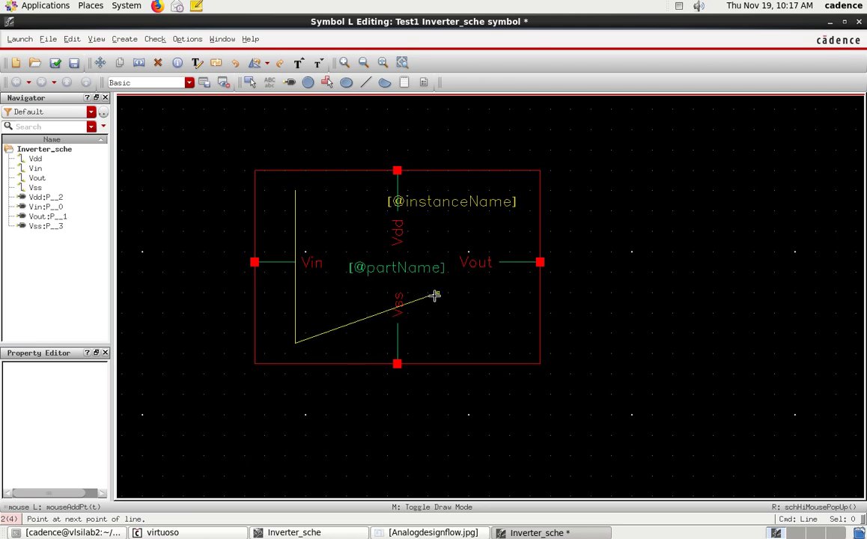
pyautogui.click(475, 263)
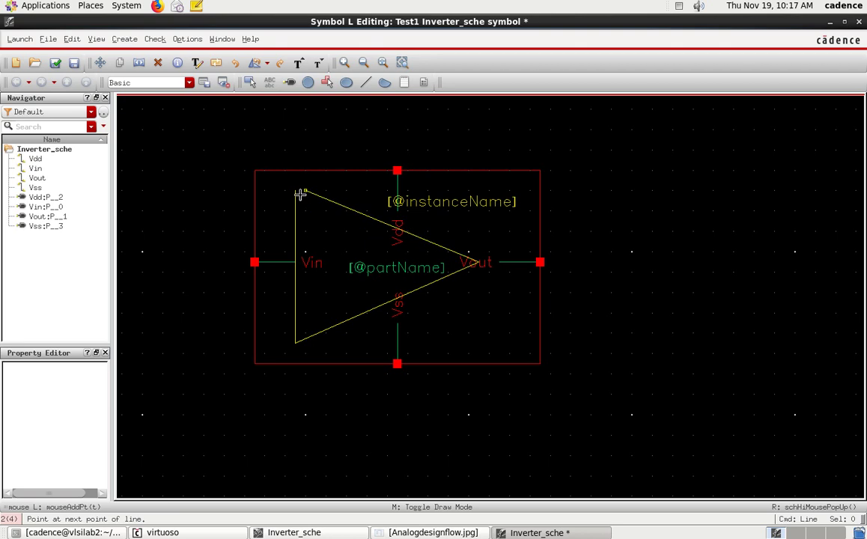
pyautogui.click(296, 193)
pyautogui.press('Escape')
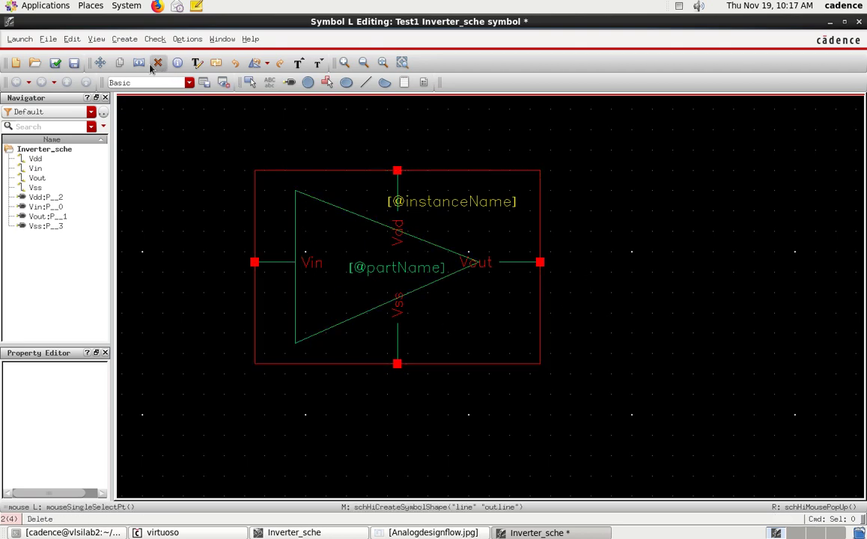
# Add a small circular inversion bubble just past the triangle tip, then check and save the symbol
pyautogui.click(124, 39)
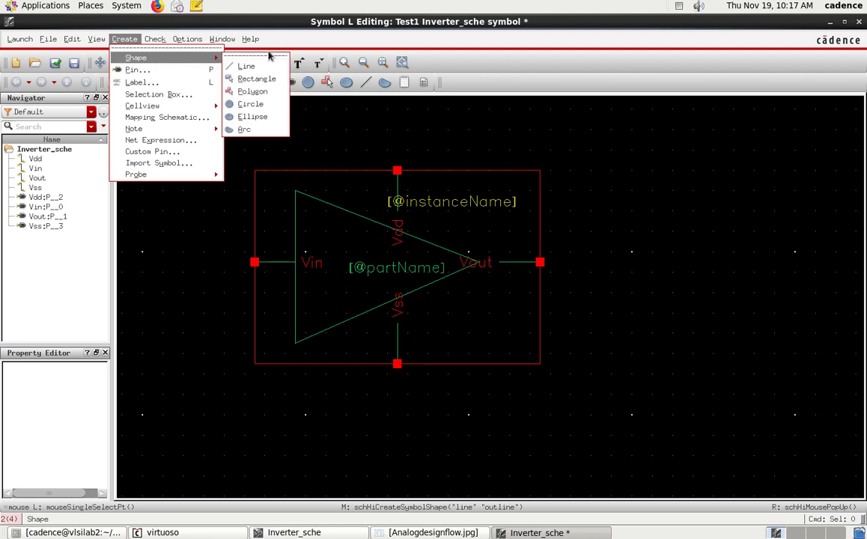
pyautogui.click(271, 105)
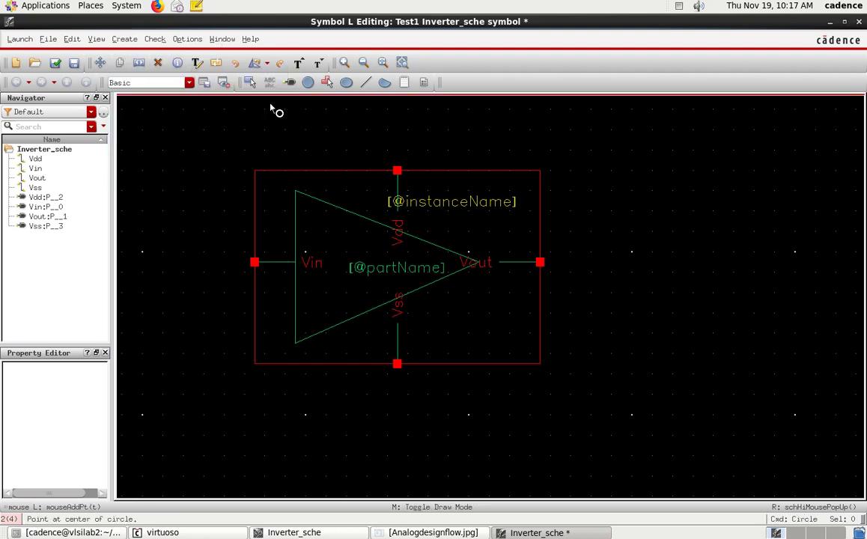
pyautogui.click(486, 263)
pyautogui.click(489, 273)
pyautogui.click(56, 63)
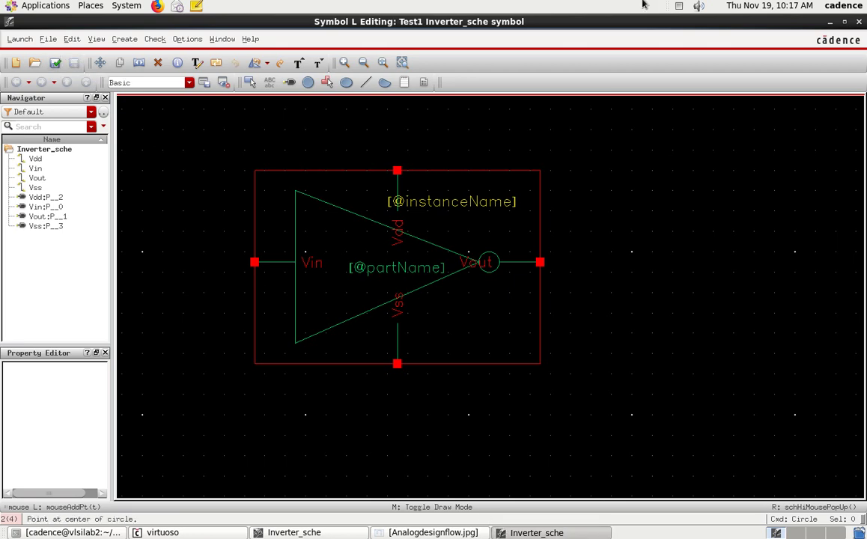